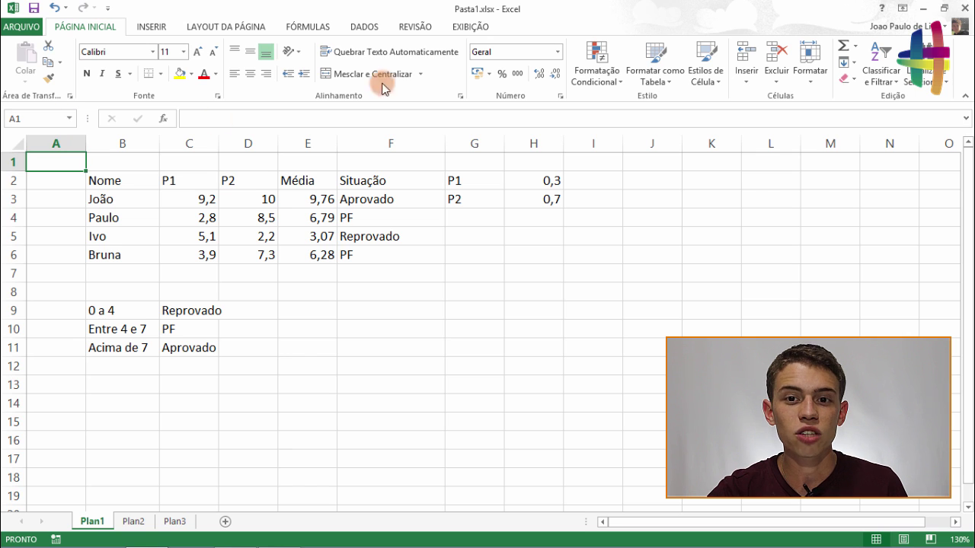
- Hide the sheet's gridlines and apply all borders to the grade table in B2:F6
click(468, 27)
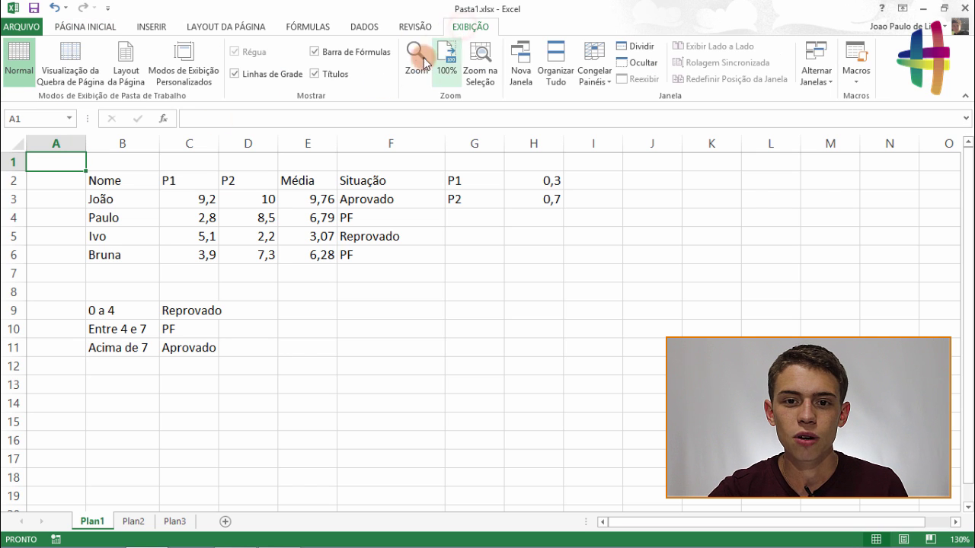
click(277, 76)
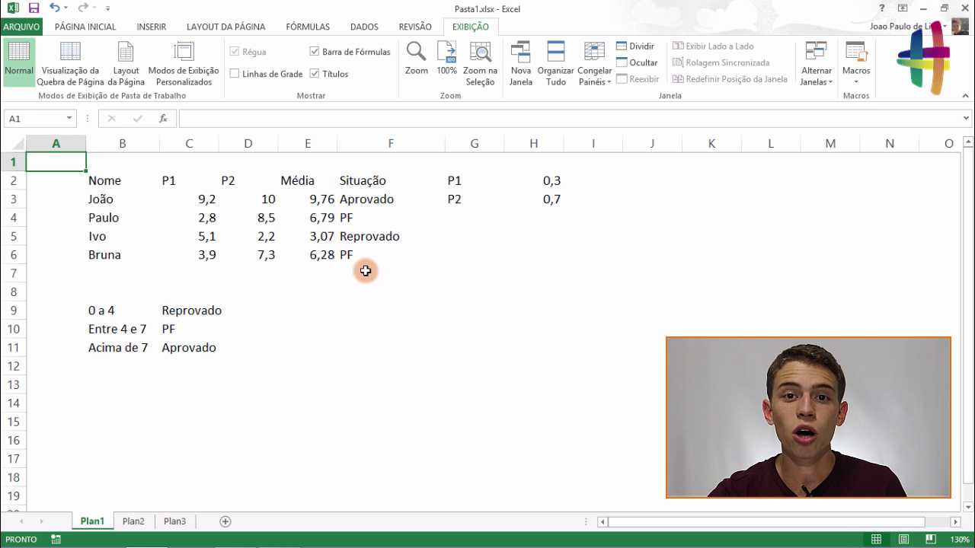
click(108, 183)
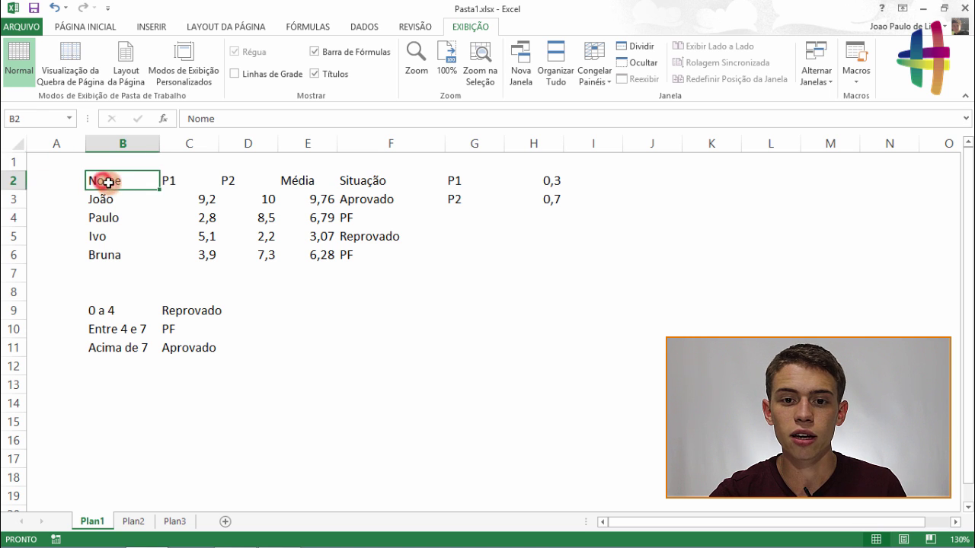
drag(108, 182, 359, 261)
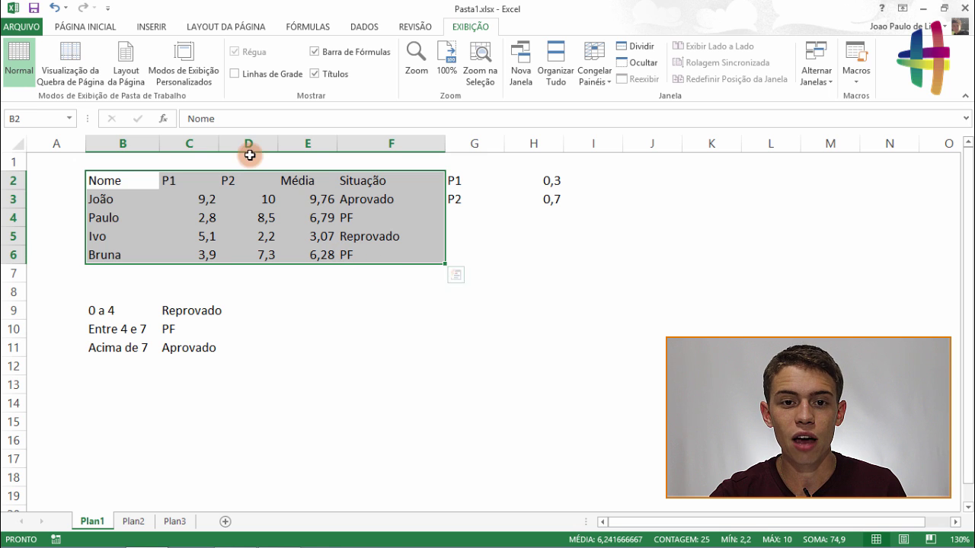
click(95, 29)
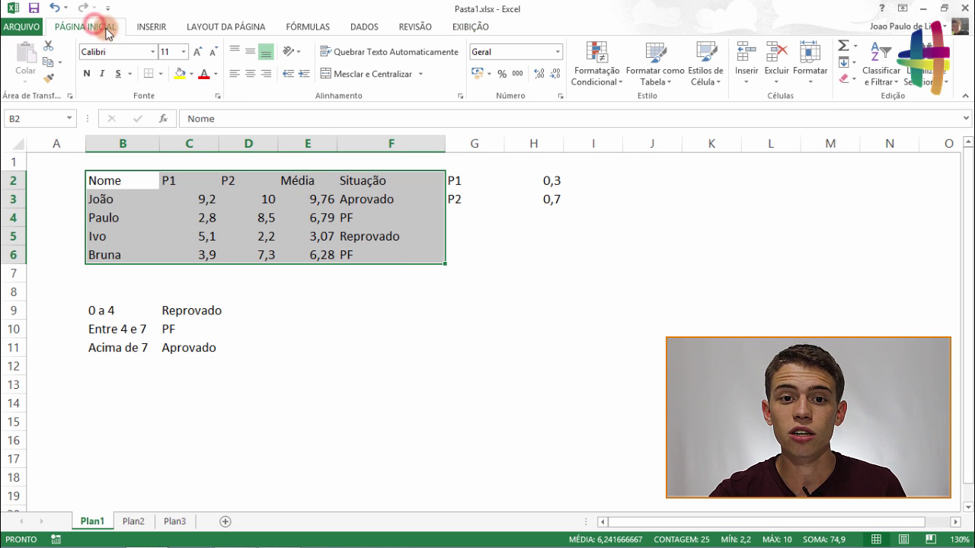
click(159, 73)
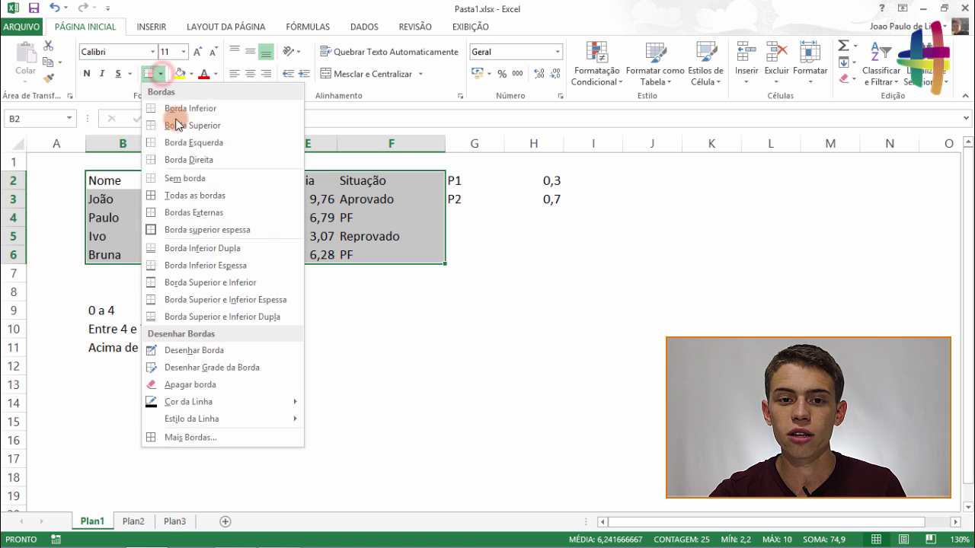
click(194, 198)
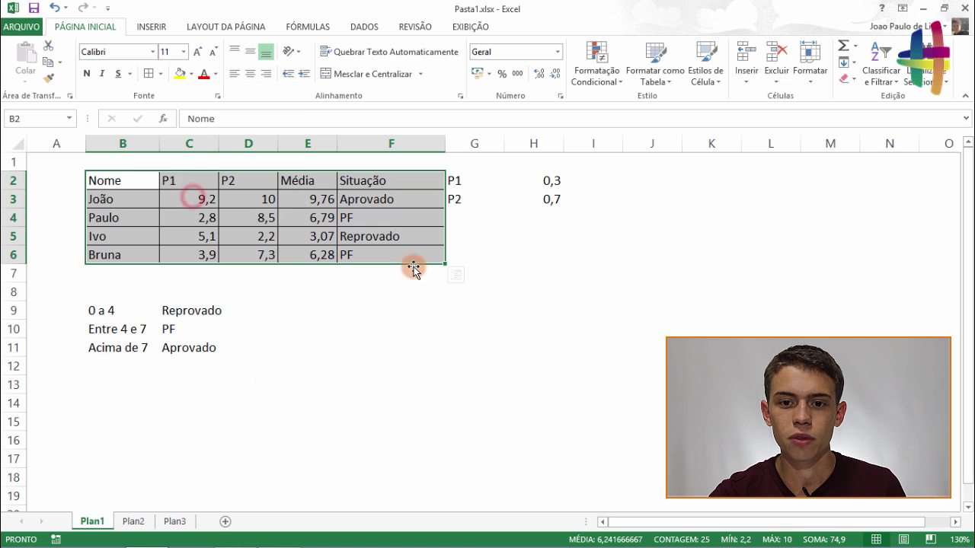
click(474, 242)
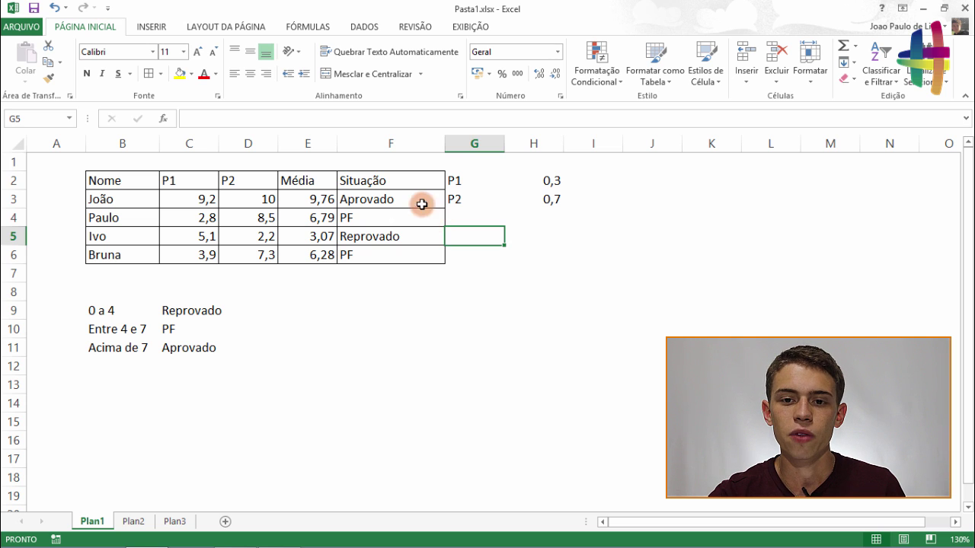
- Start a new conditional formatting rule for F3:F6 that formats only cells whose specific text contains "Aprovado"
drag(413, 199, 403, 242)
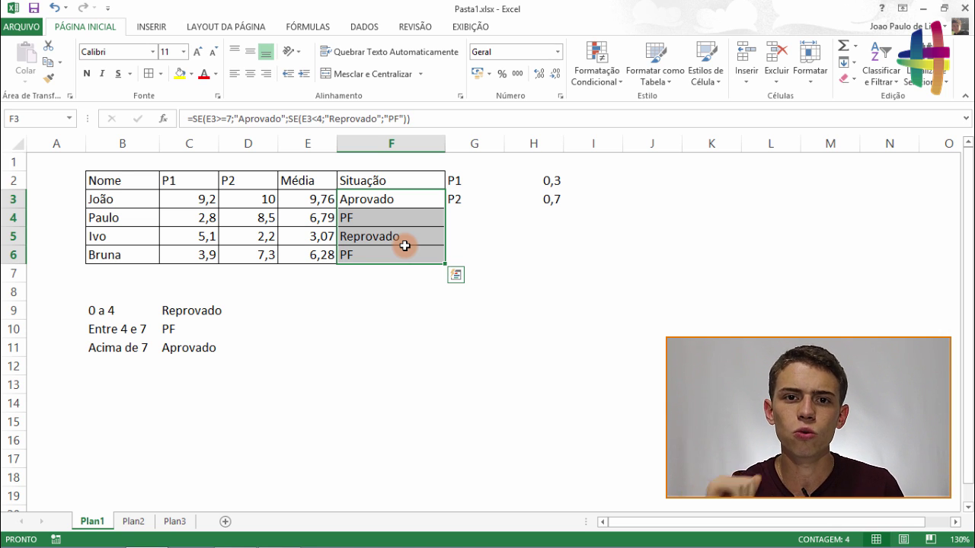
click(612, 79)
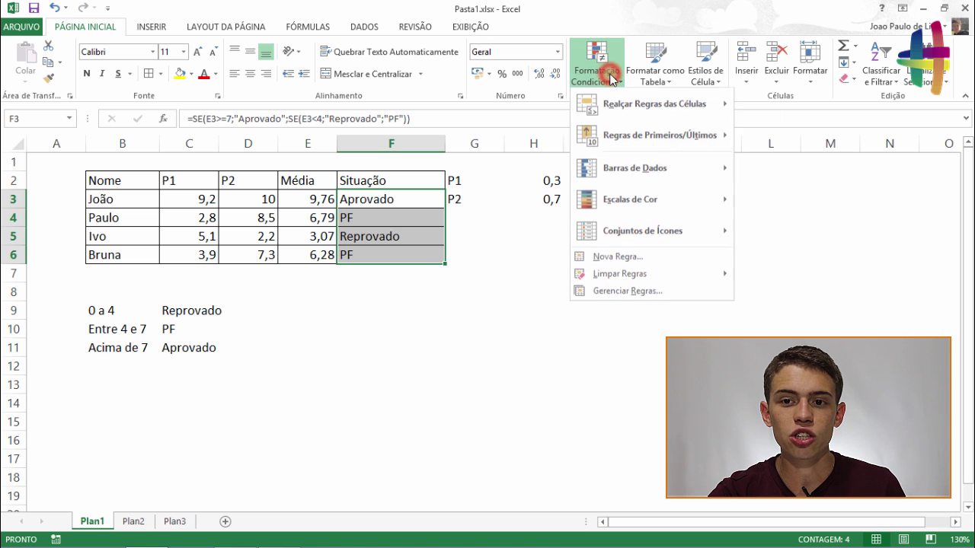
click(634, 258)
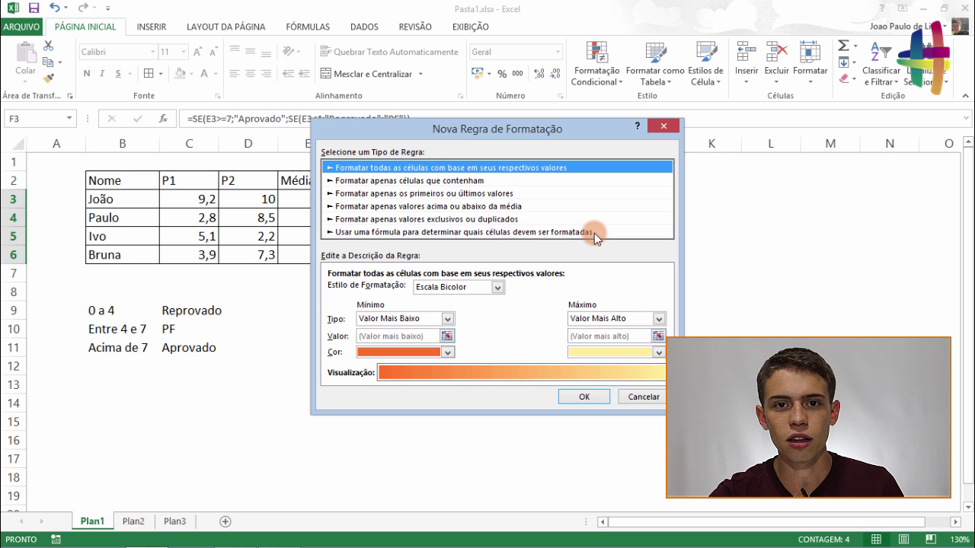
click(419, 183)
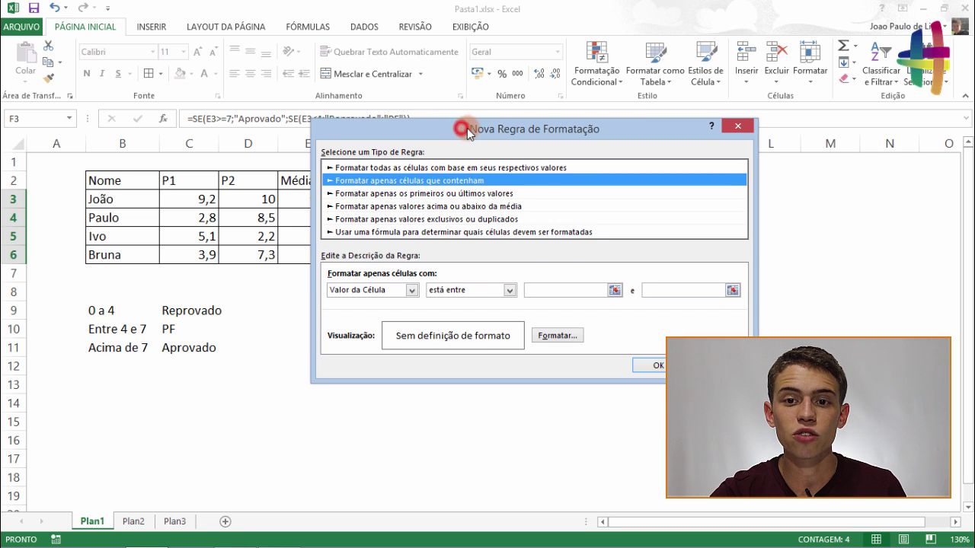
drag(456, 128, 619, 113)
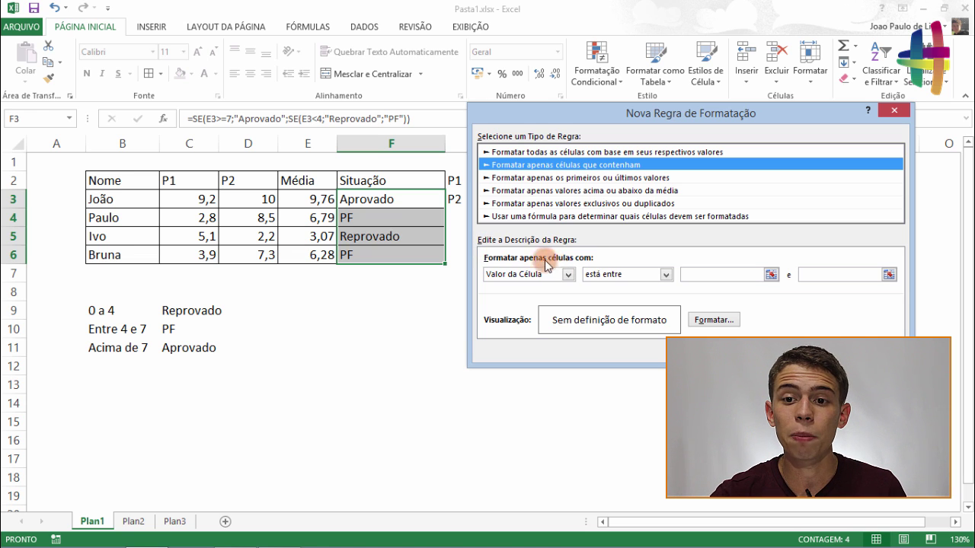
click(568, 274)
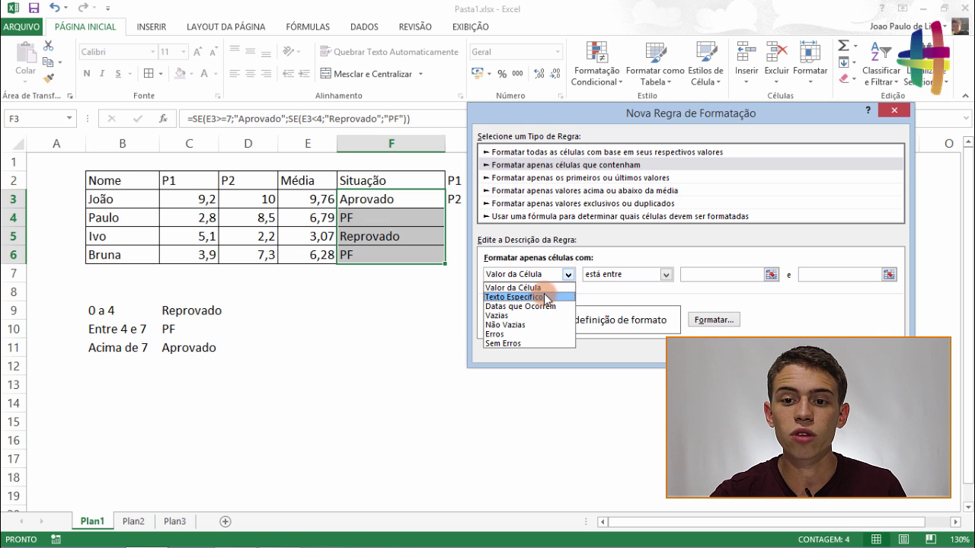
click(548, 298)
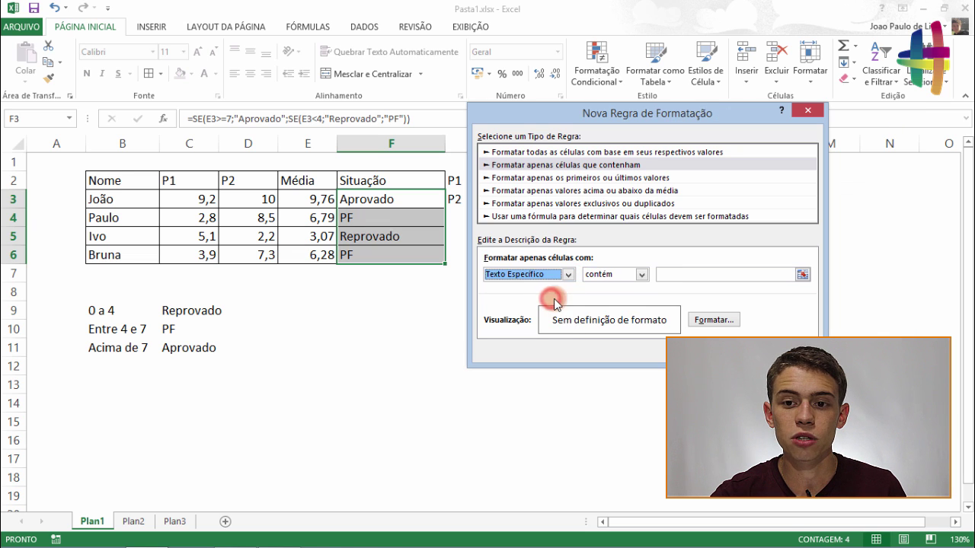
click(598, 276)
click(662, 274)
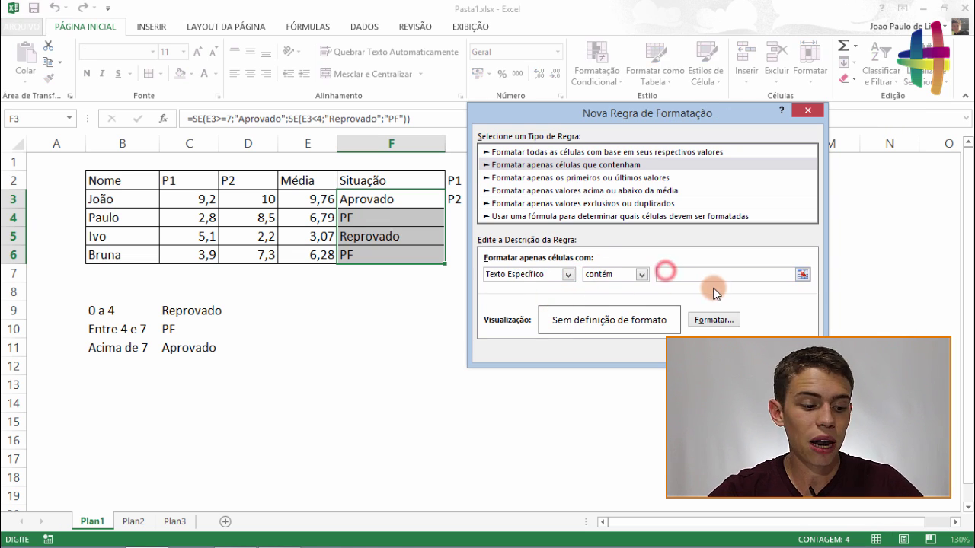
text(Aprovado)
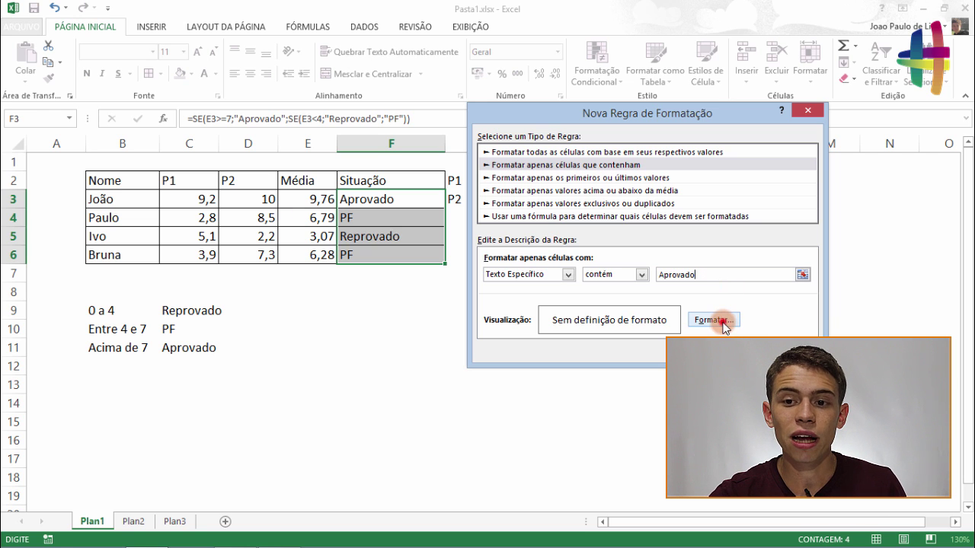
- Give the "Aprovado" rule a green background fill and apply it to the Situação cells
click(713, 319)
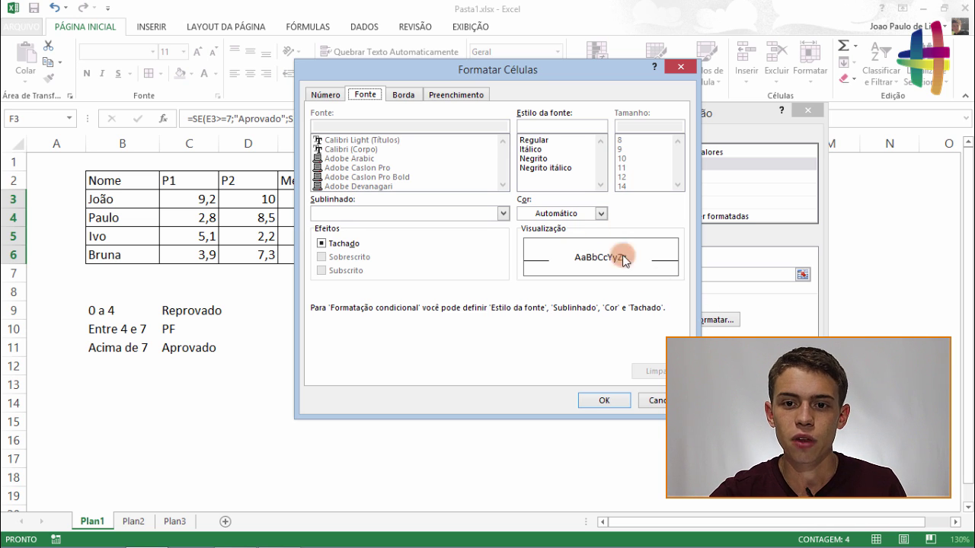
click(440, 93)
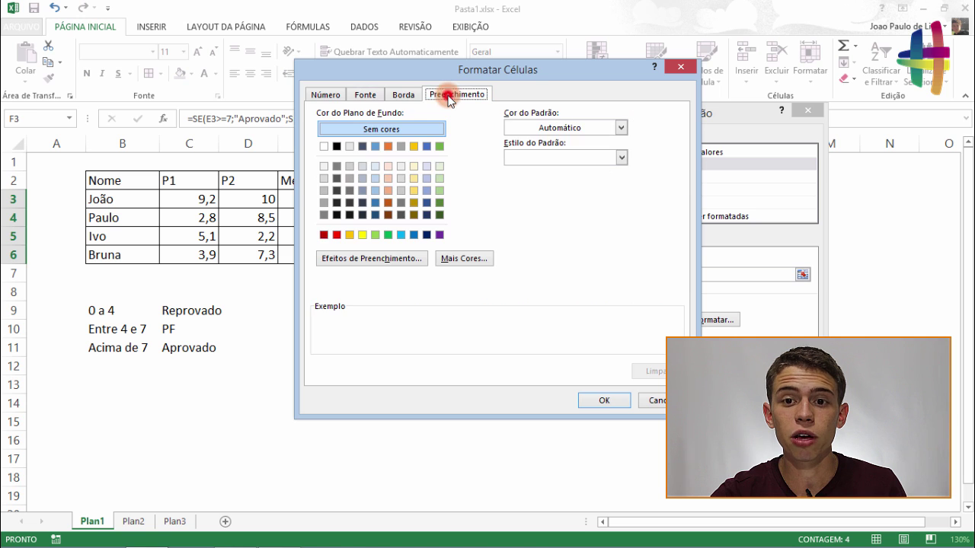
click(387, 234)
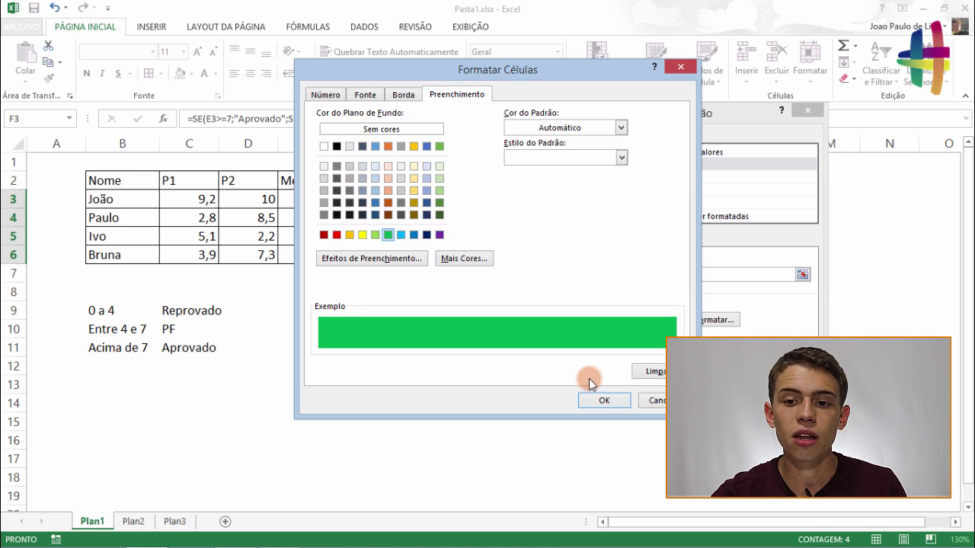
click(592, 400)
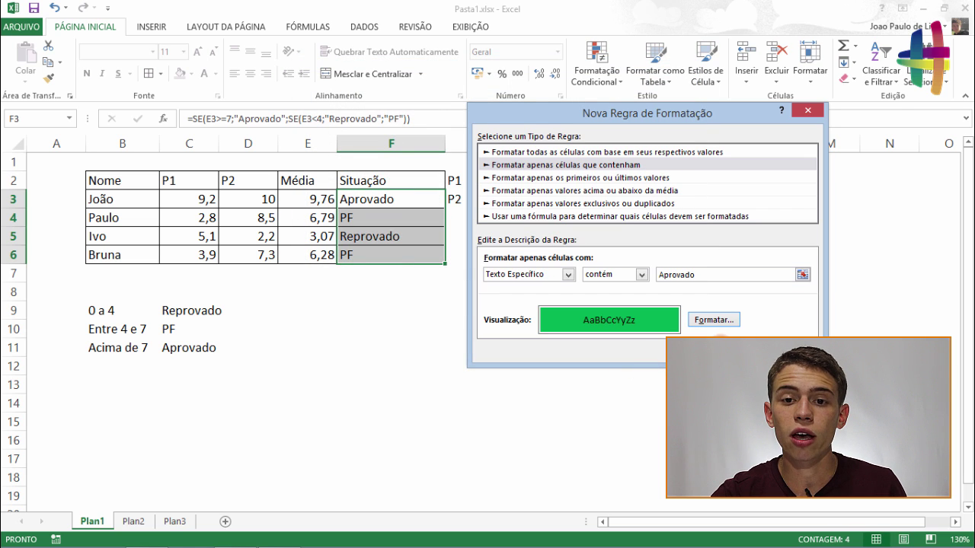
click(721, 348)
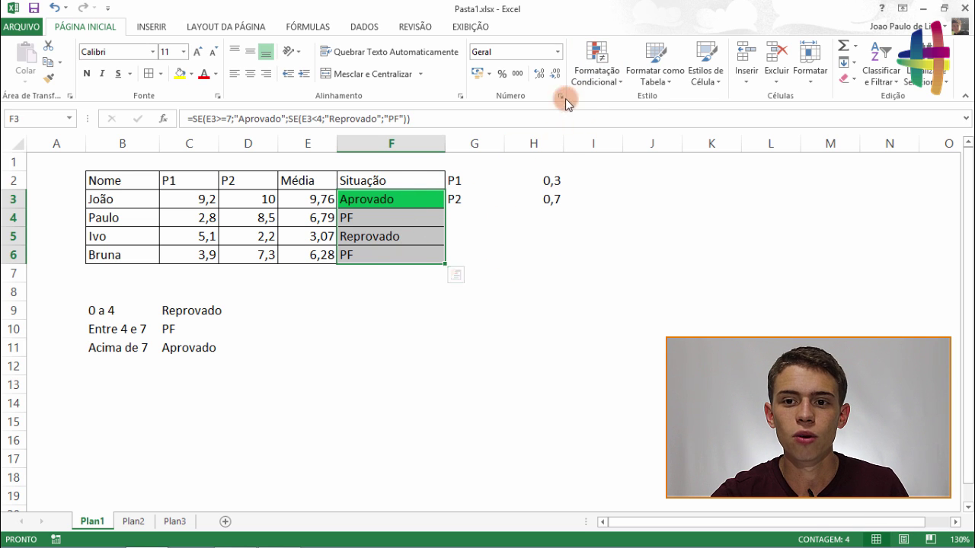
- Start another conditional formatting rule for F3:F6 that formats only cells whose specific text contains "PF"
click(597, 79)
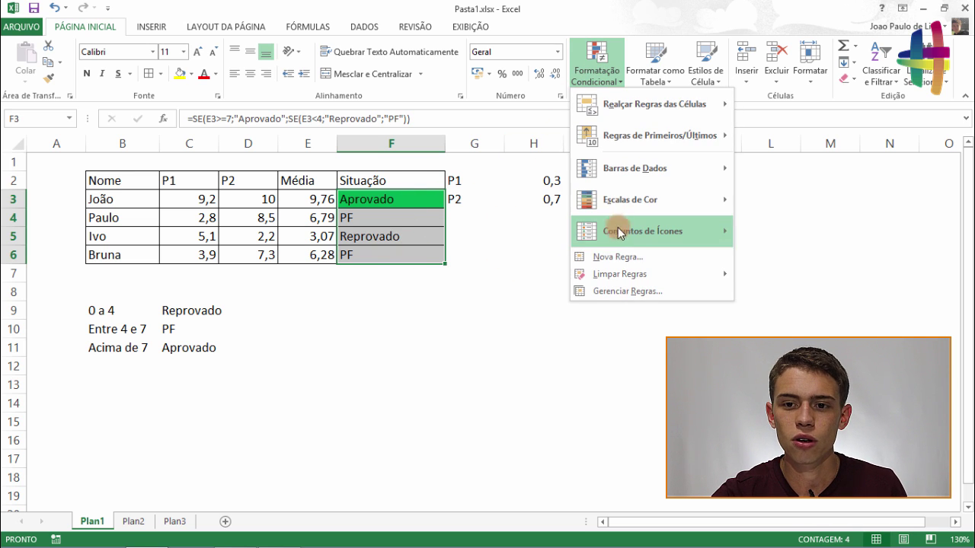
click(610, 258)
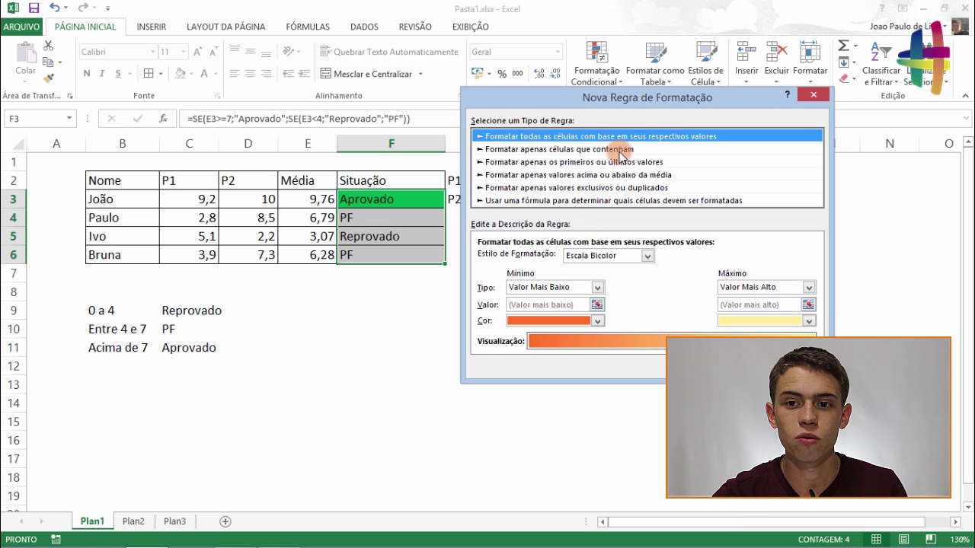
click(628, 150)
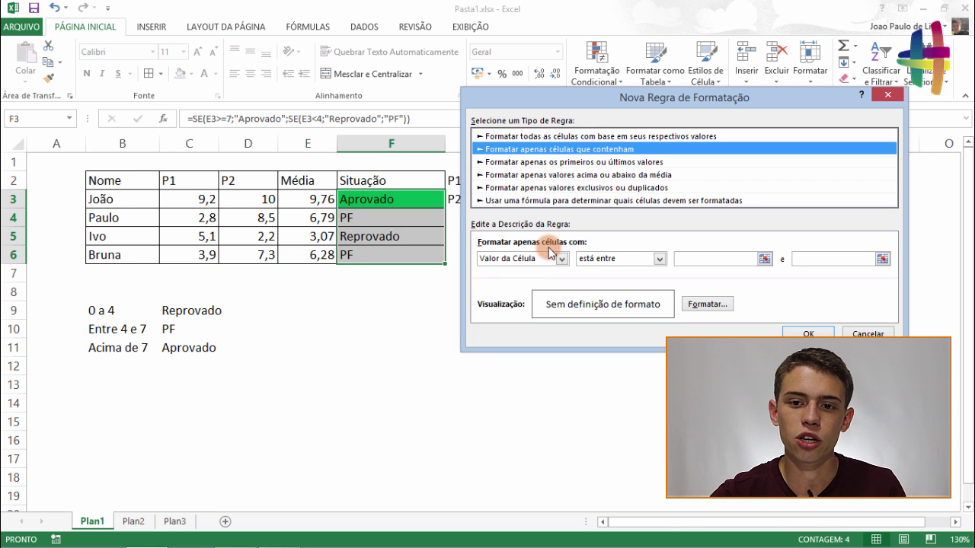
click(553, 259)
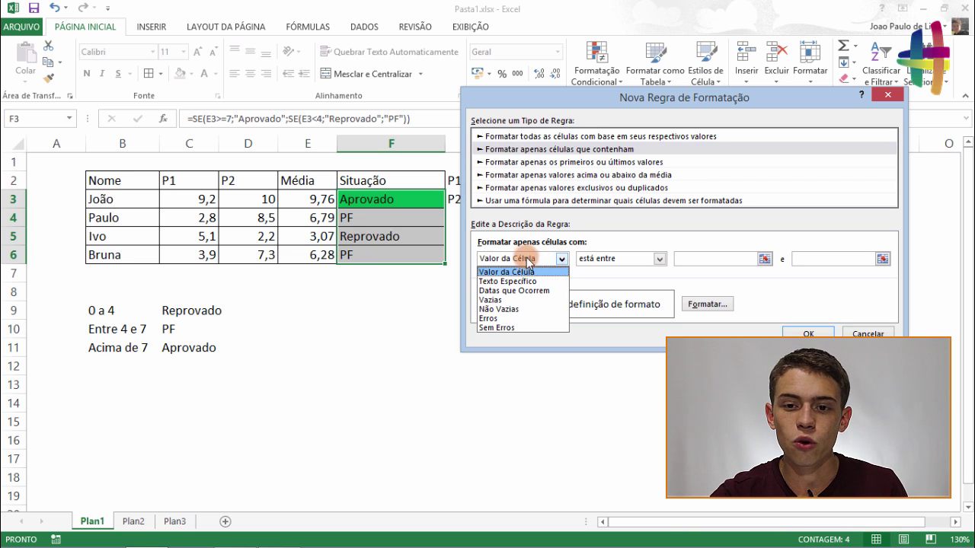
click(519, 282)
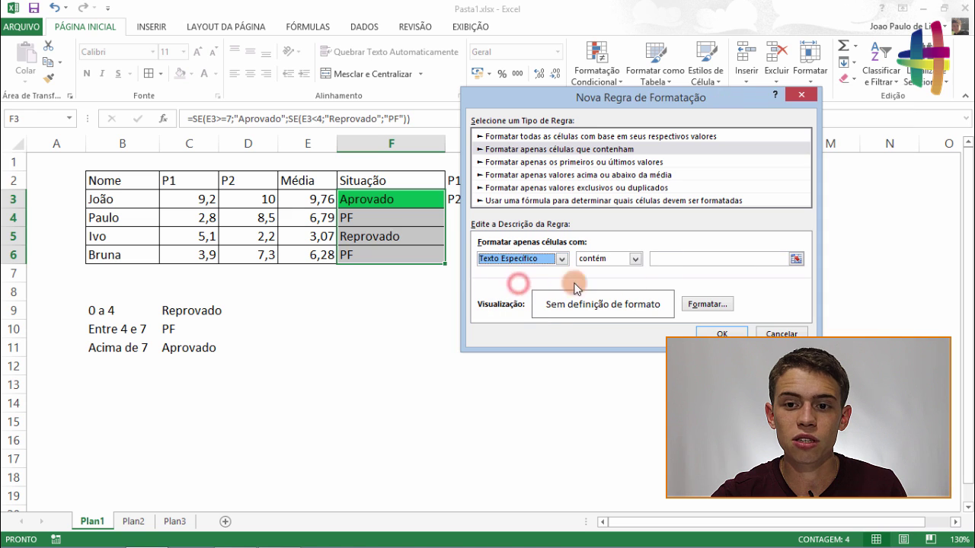
click(671, 260)
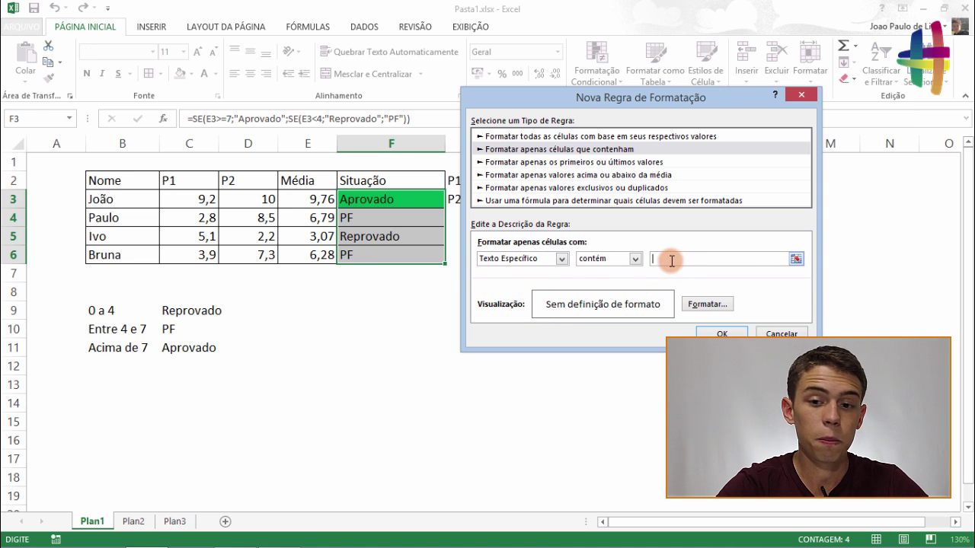
- Give the "PF" rule a yellow background fill and apply it to the Situação cells
click(708, 305)
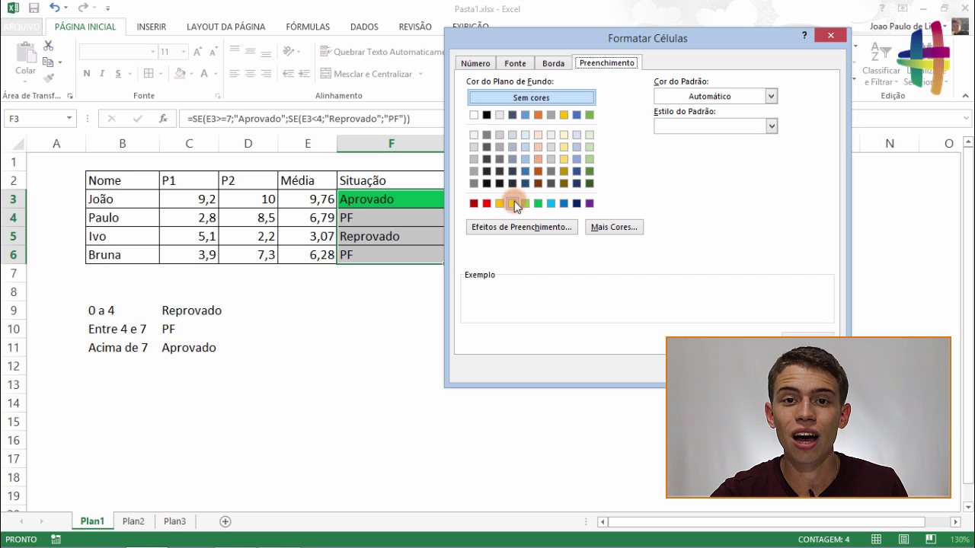
click(513, 204)
click(754, 370)
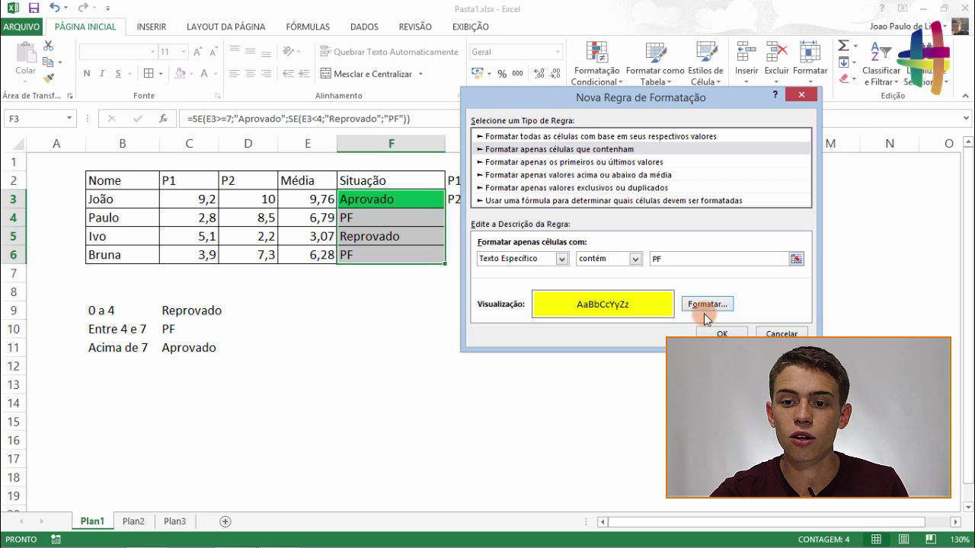
click(723, 333)
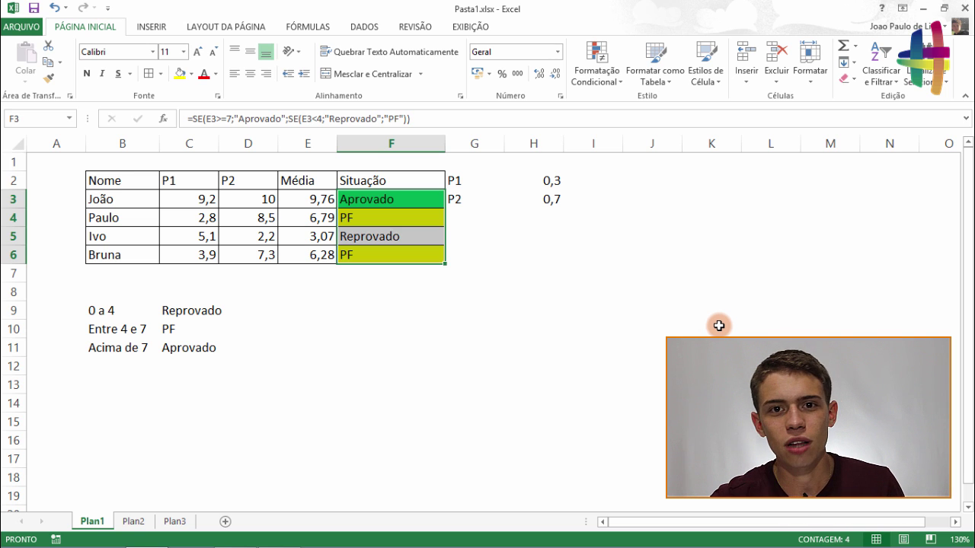
click(638, 289)
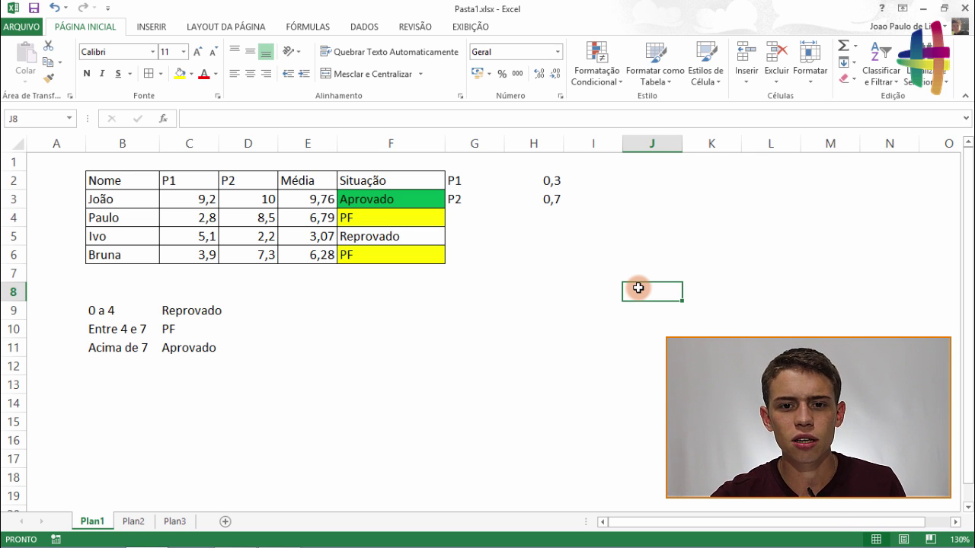
- Replace the average formula in E6 with the value 3 and check the Situação cell in F6
click(319, 254)
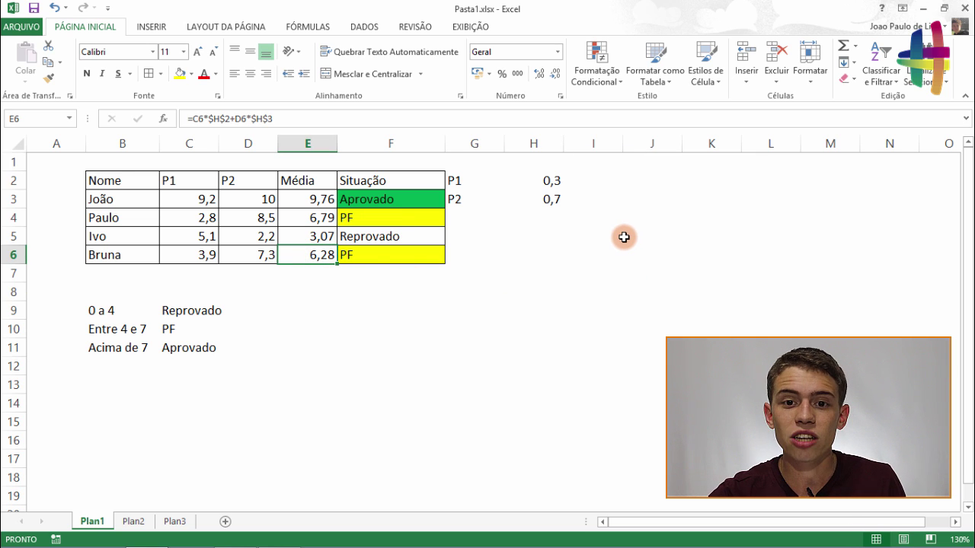
text(3)
key(Return)
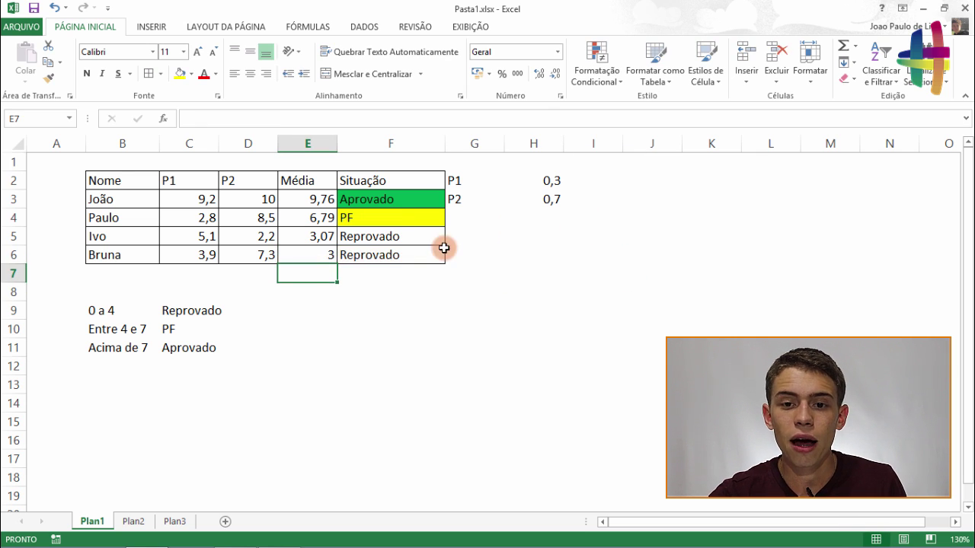
click(412, 253)
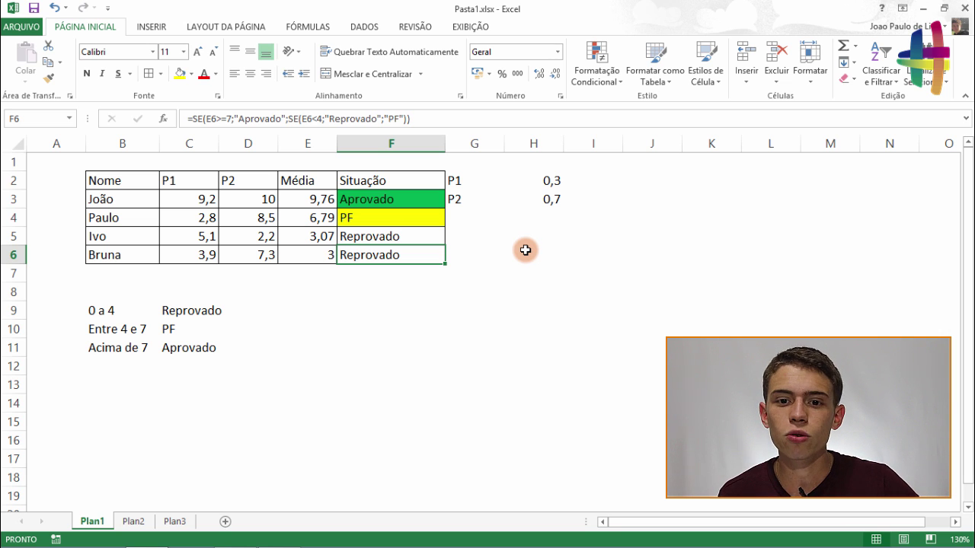
- Undo the value entered in E6 to restore its average formula
key(ctrl+z)
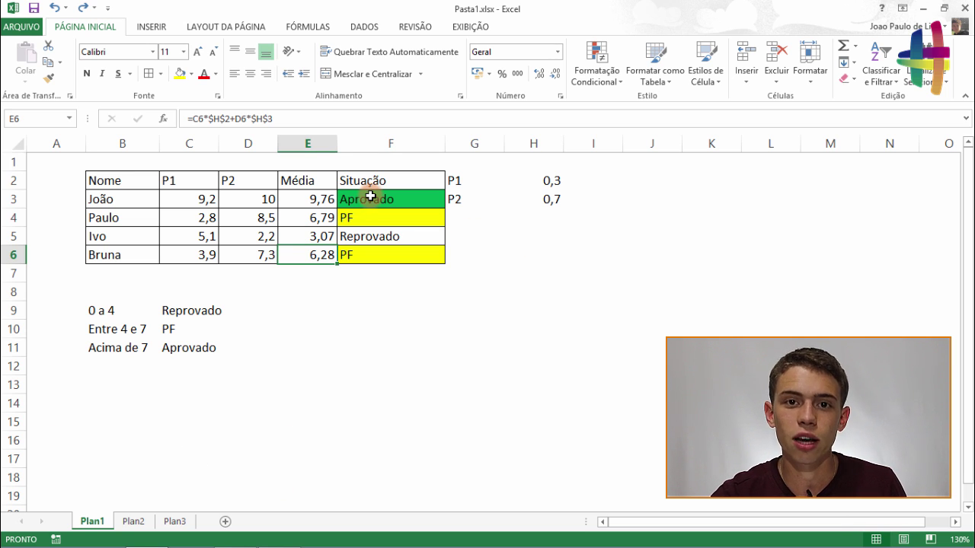
- Start a new conditional formatting rule for F3:F6 that formats only cells whose specific text contains "Reprovado"
drag(370, 196, 369, 245)
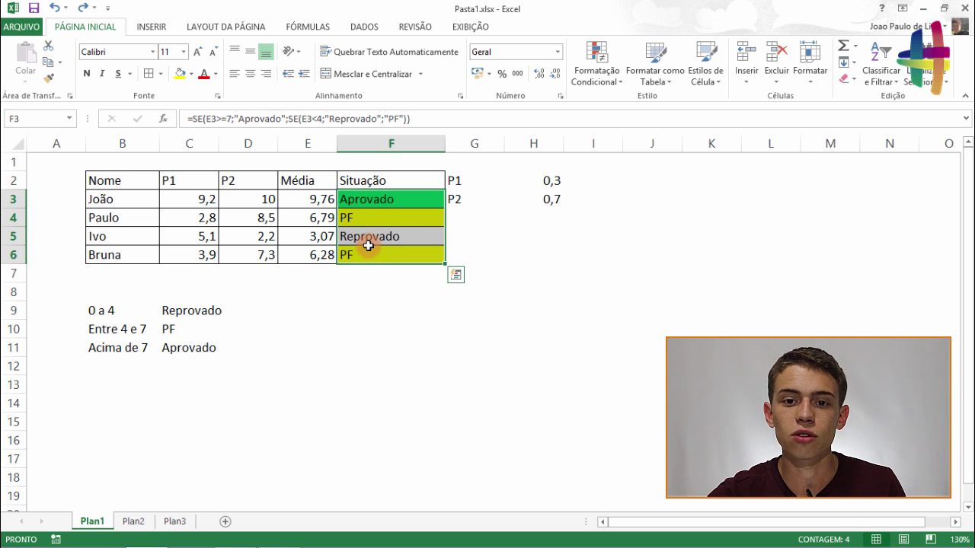
click(594, 74)
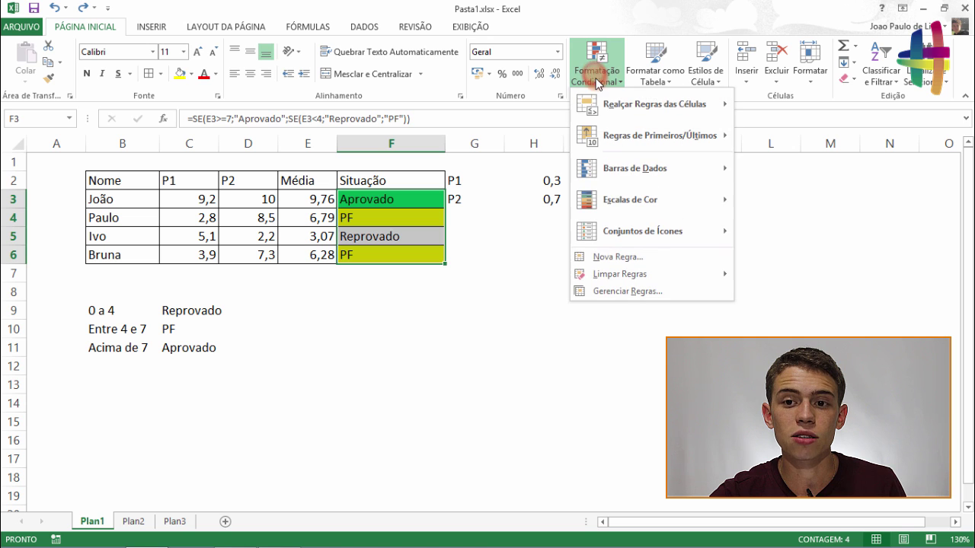
click(616, 258)
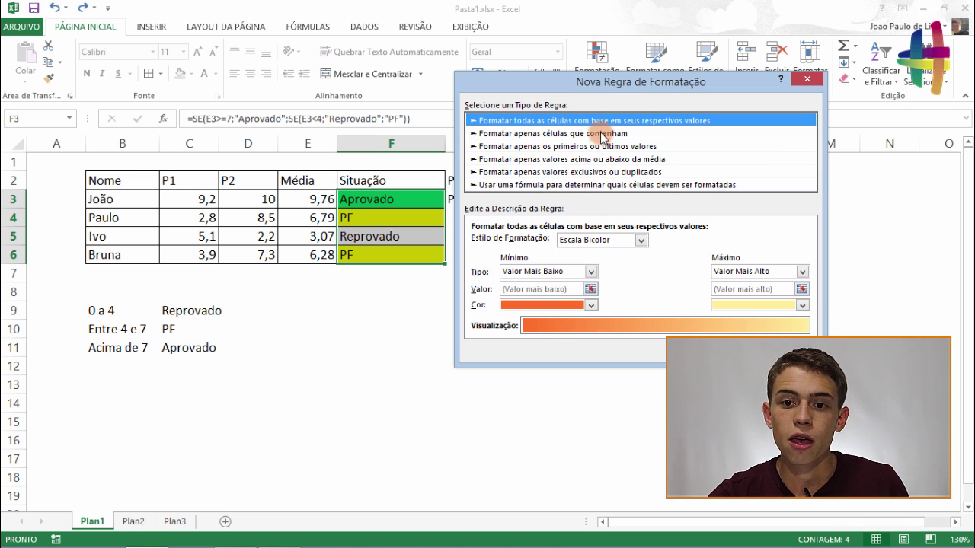
click(568, 138)
click(543, 244)
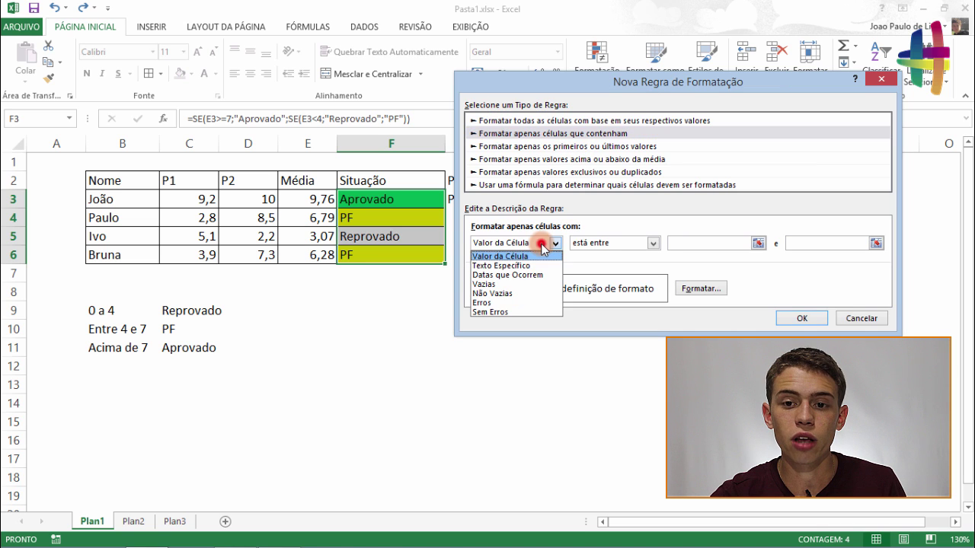
click(524, 266)
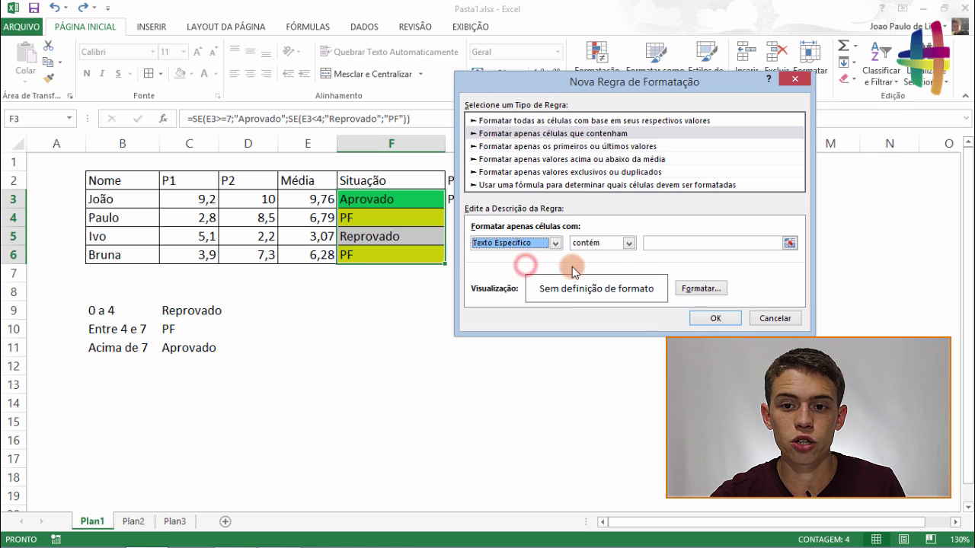
click(667, 249)
text(Reprovado)
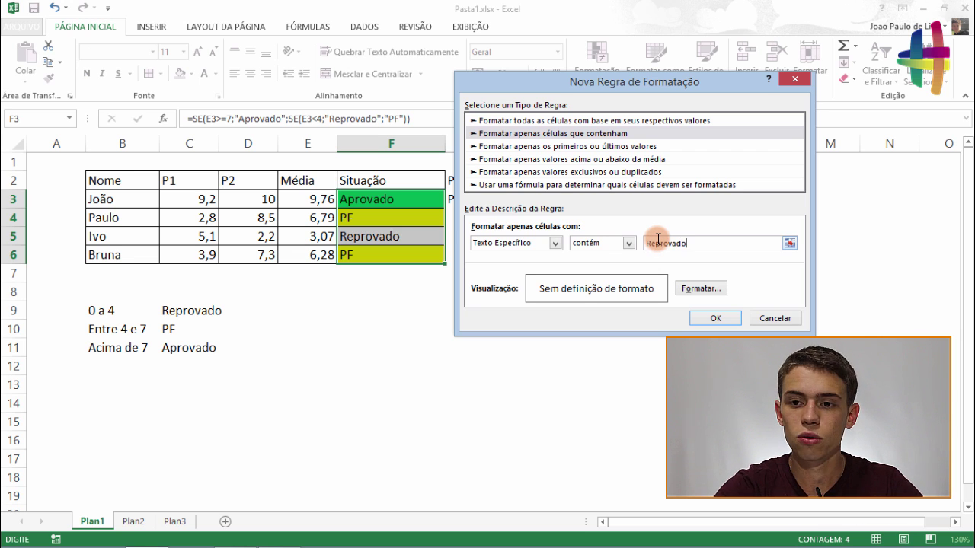
- Give the "Reprovado" rule a red background fill and apply it to the Situação cells
click(701, 288)
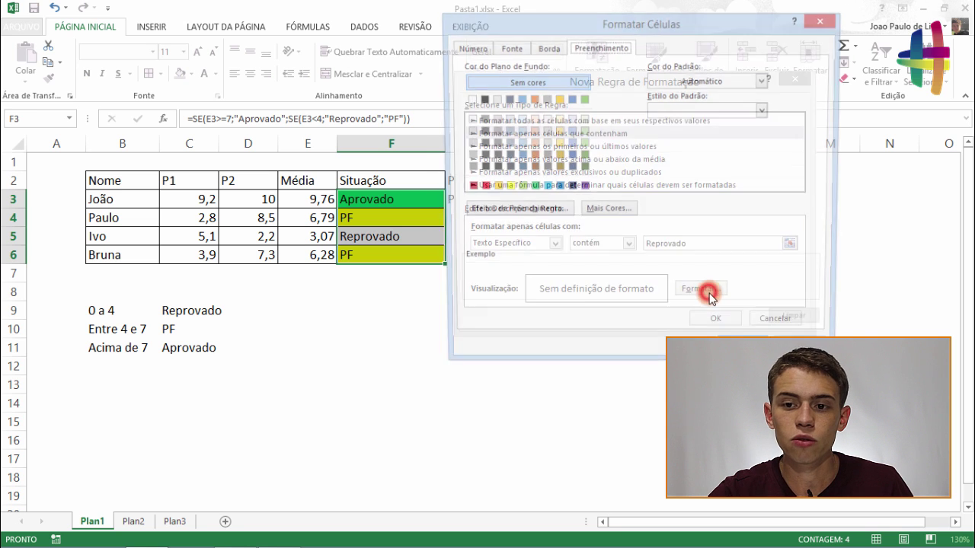
click(480, 188)
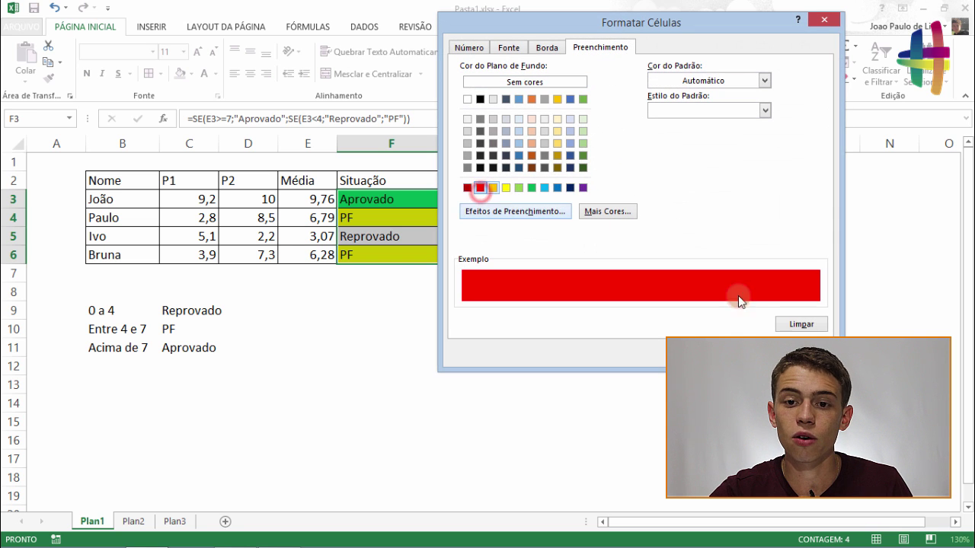
click(737, 344)
click(716, 319)
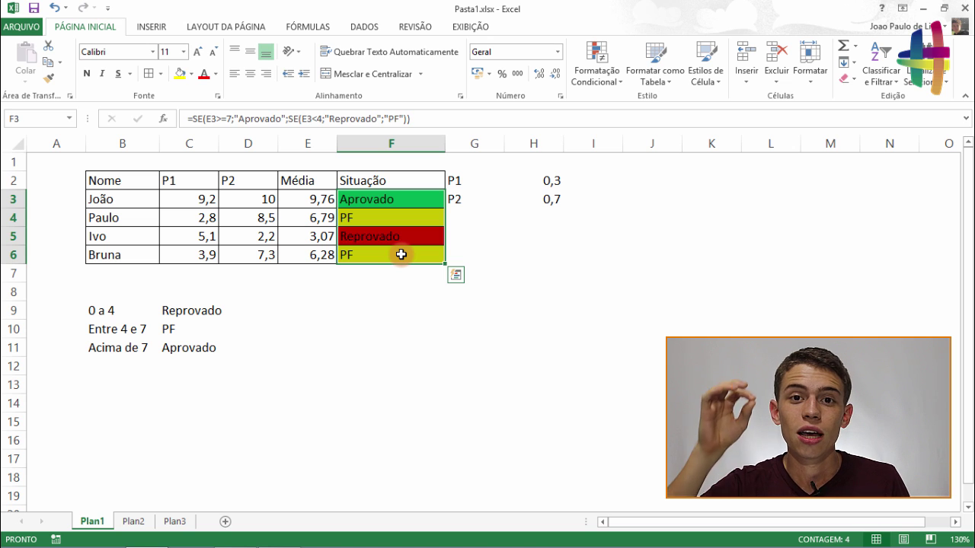
click(500, 239)
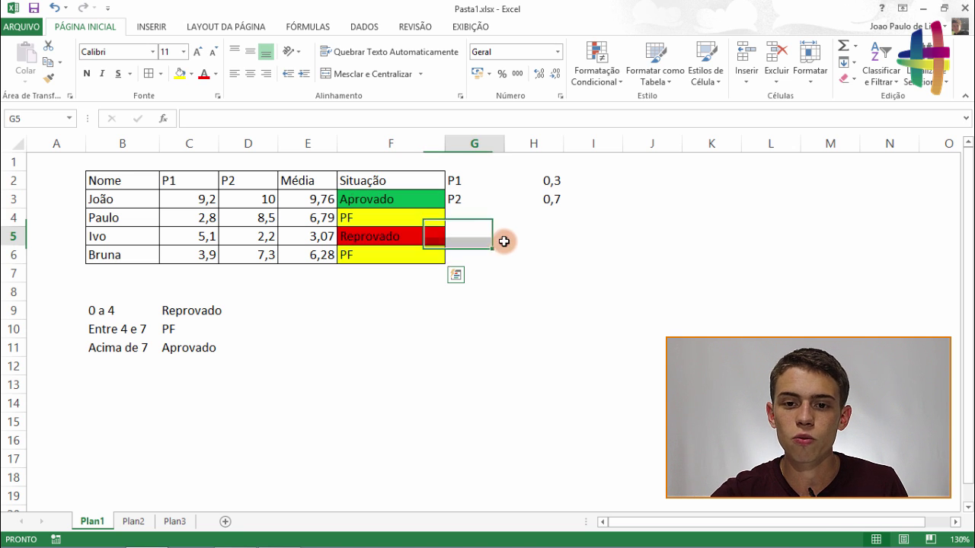